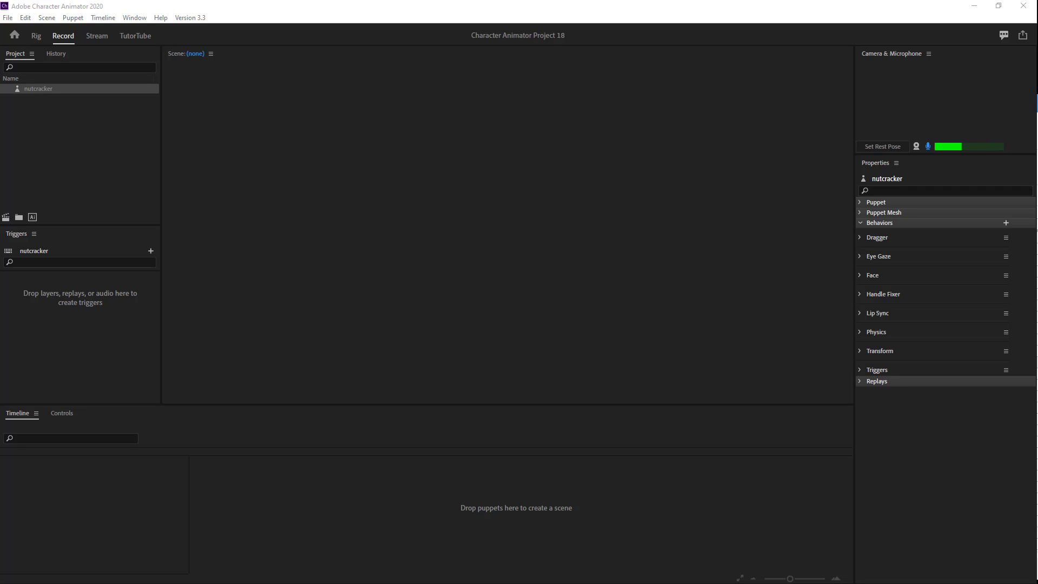
# Open the nutcracker puppet in the Rig workspace
pyautogui.click(79, 118)
pyautogui.click(33, 89)
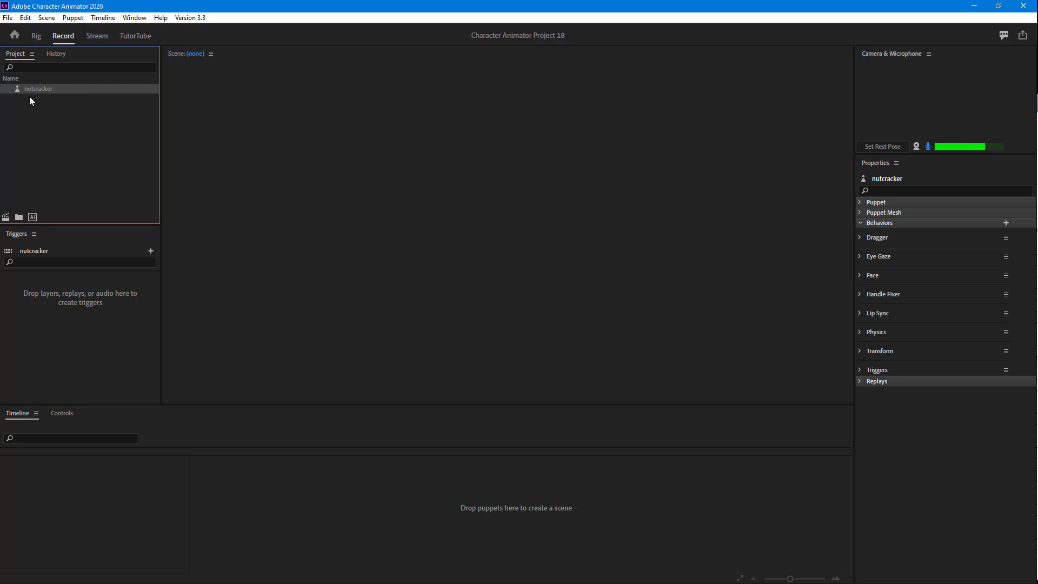
pyautogui.doubleClick(34, 91)
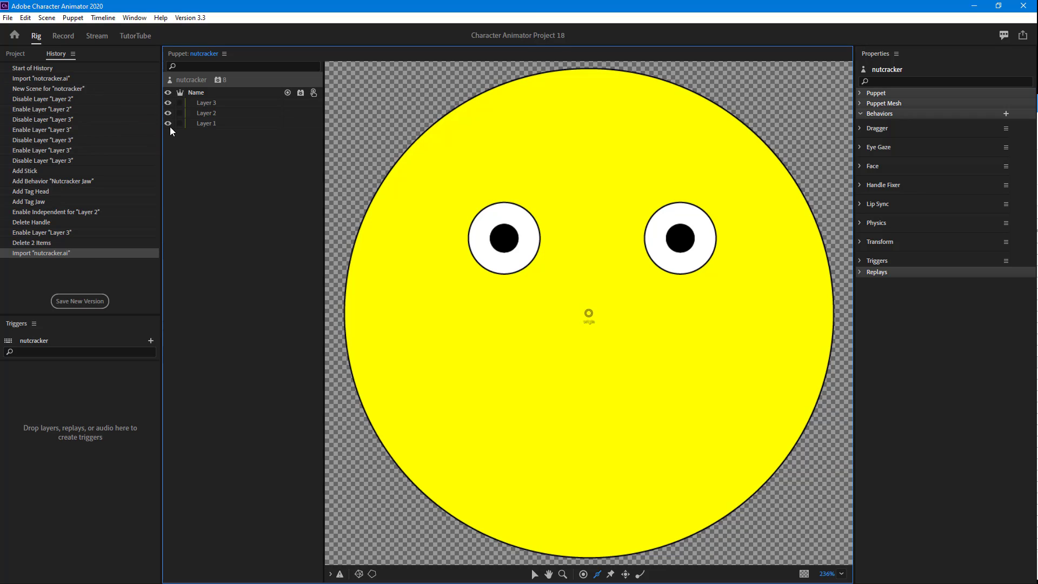
# Inspect the yellow ellipse, black mouth and face layers one at a time, then show all three
pyautogui.click(168, 103)
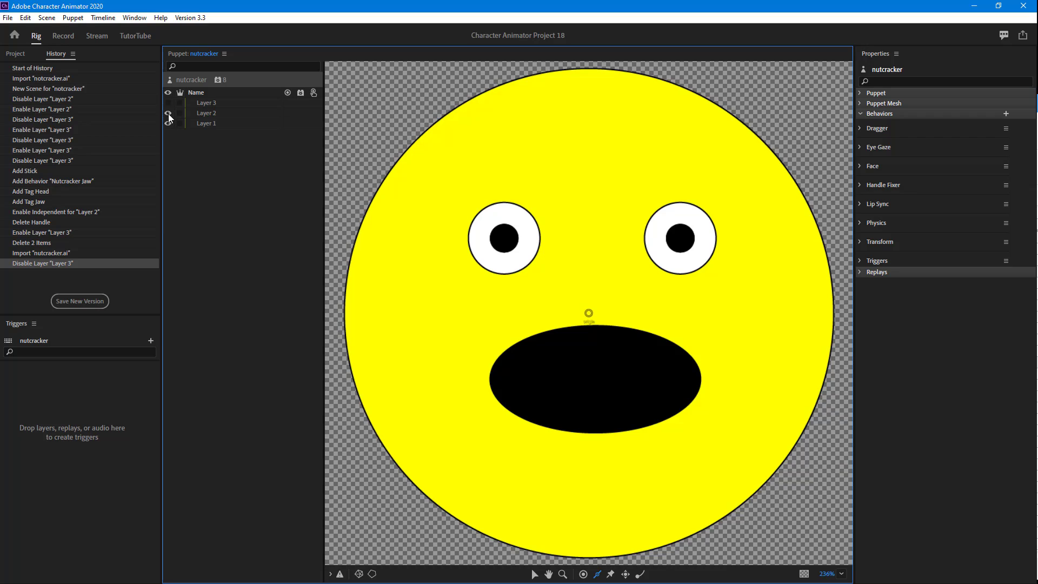
pyautogui.click(168, 113)
pyautogui.click(168, 123)
pyautogui.click(168, 104)
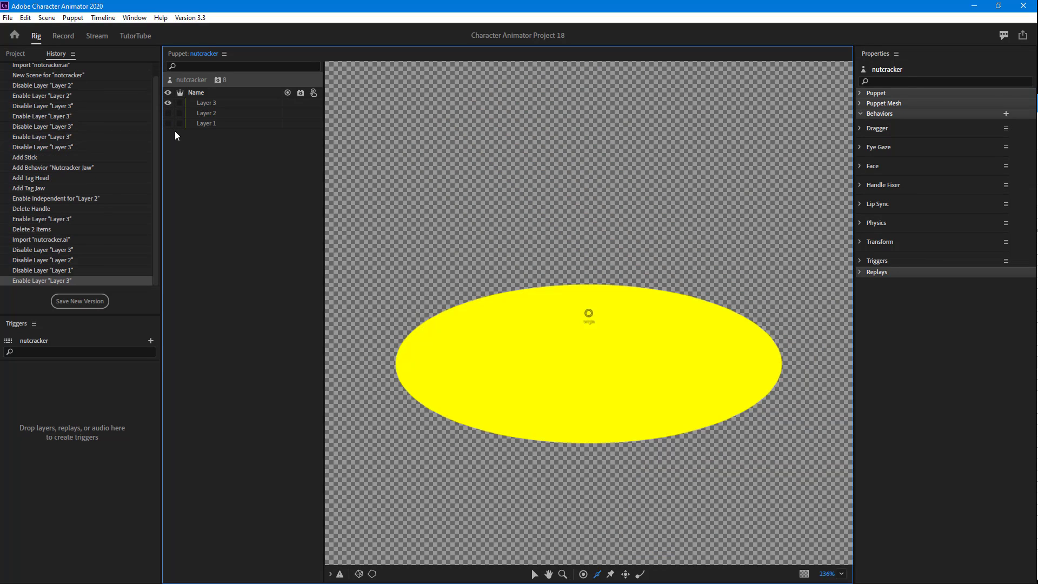
pyautogui.click(168, 103)
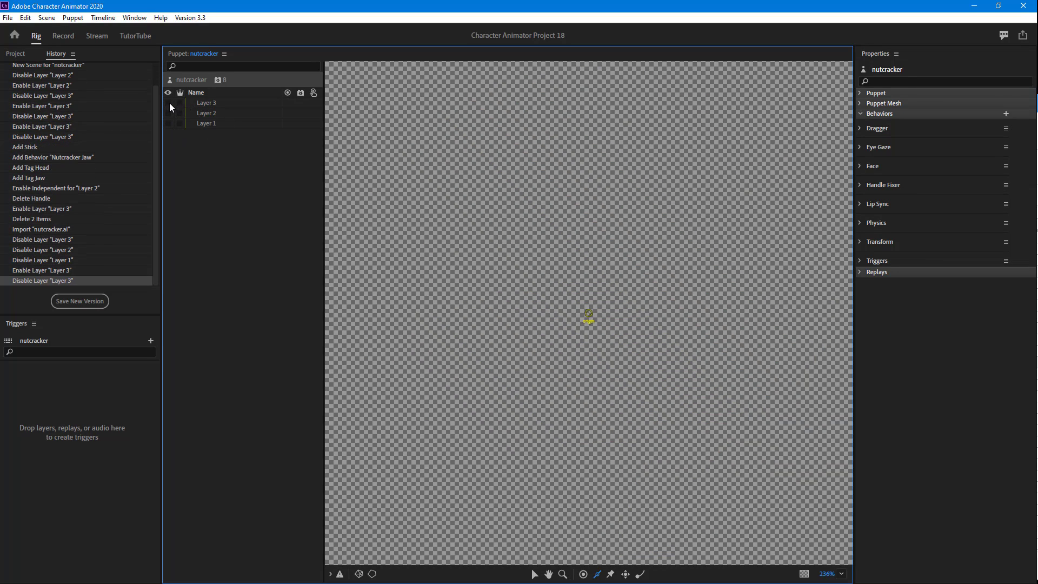
pyautogui.click(167, 112)
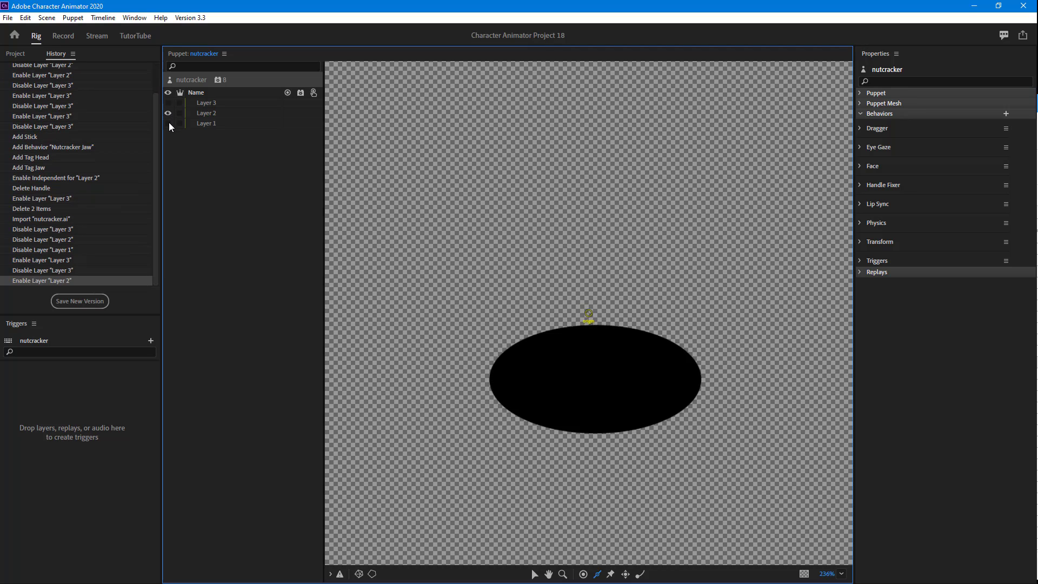
pyautogui.click(167, 112)
pyautogui.click(168, 124)
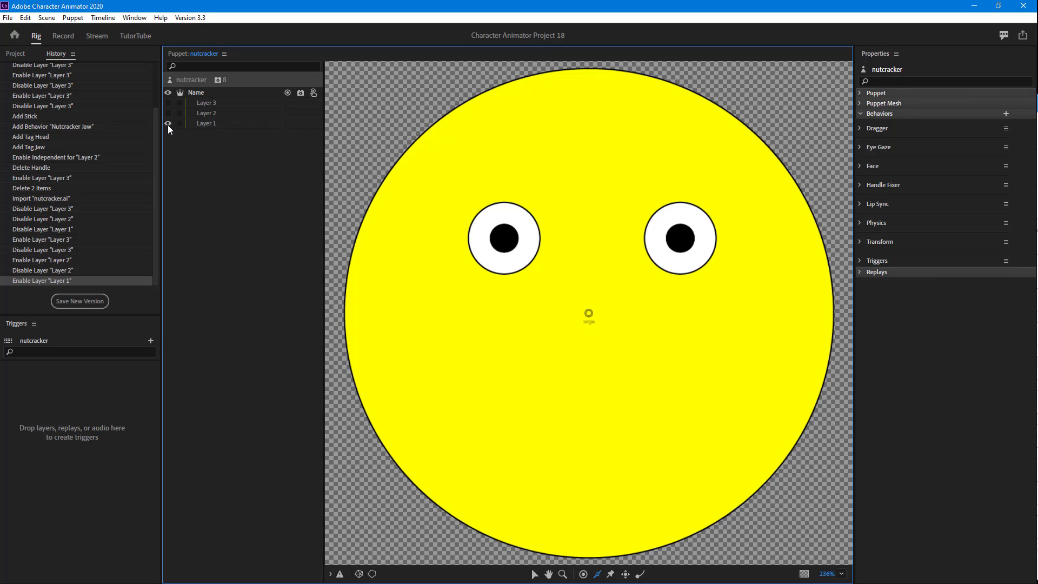
pyautogui.click(168, 113)
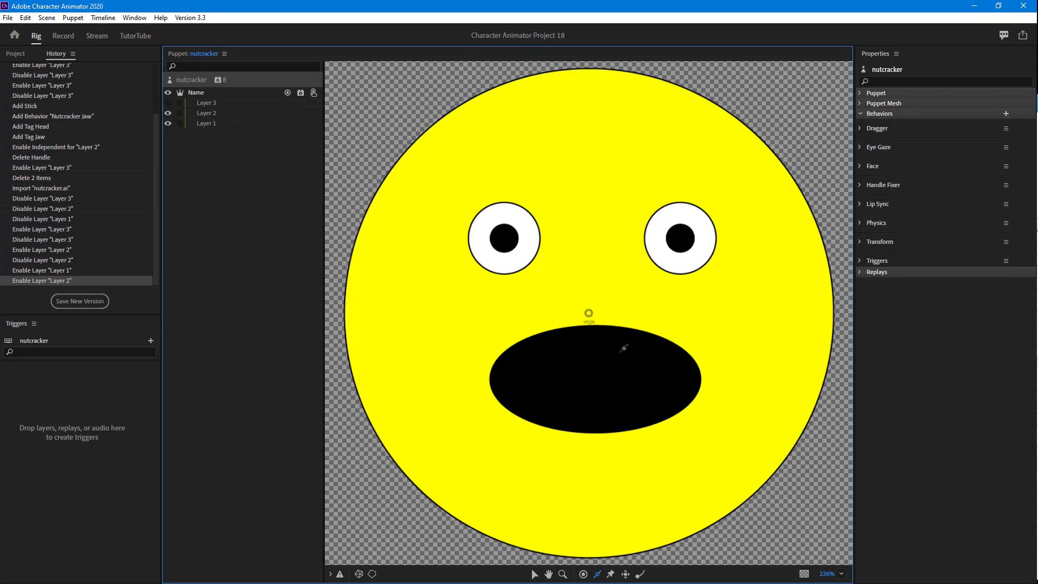
pyautogui.click(168, 102)
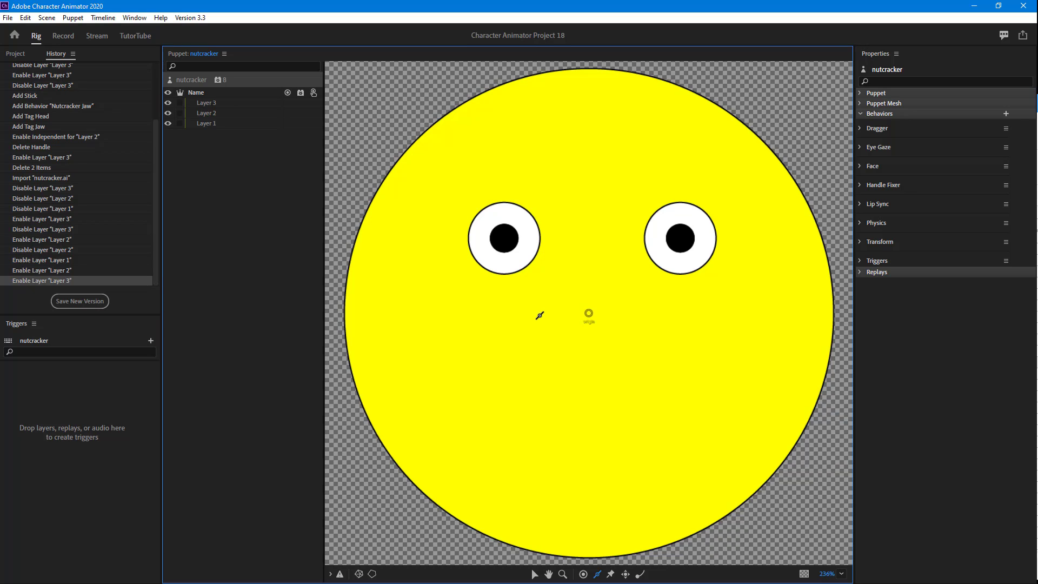
# Hide Layer 3 and give Layer 2, the black mouth, the Jaw tag
pyautogui.click(212, 115)
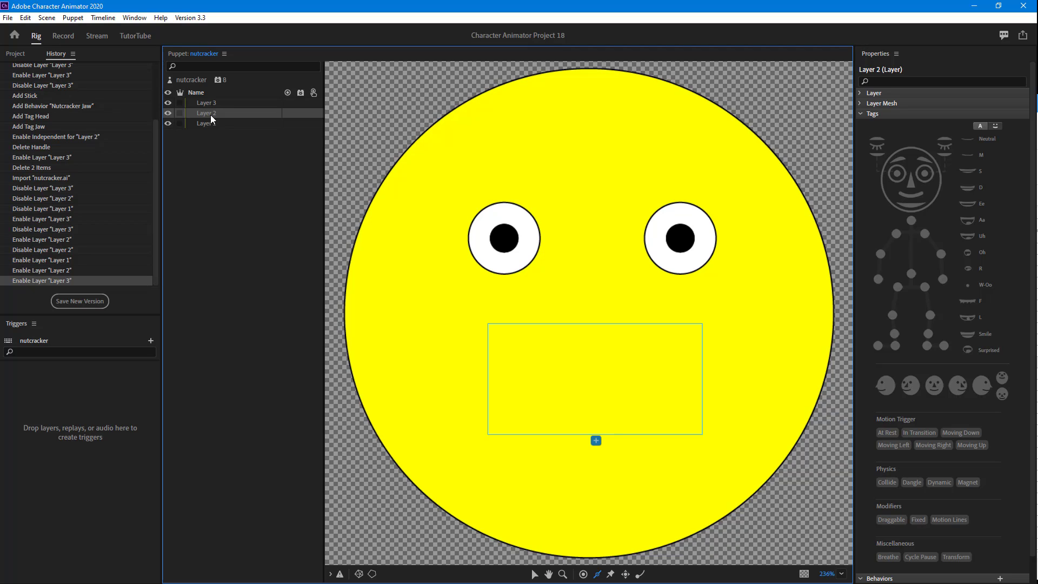
pyautogui.click(168, 103)
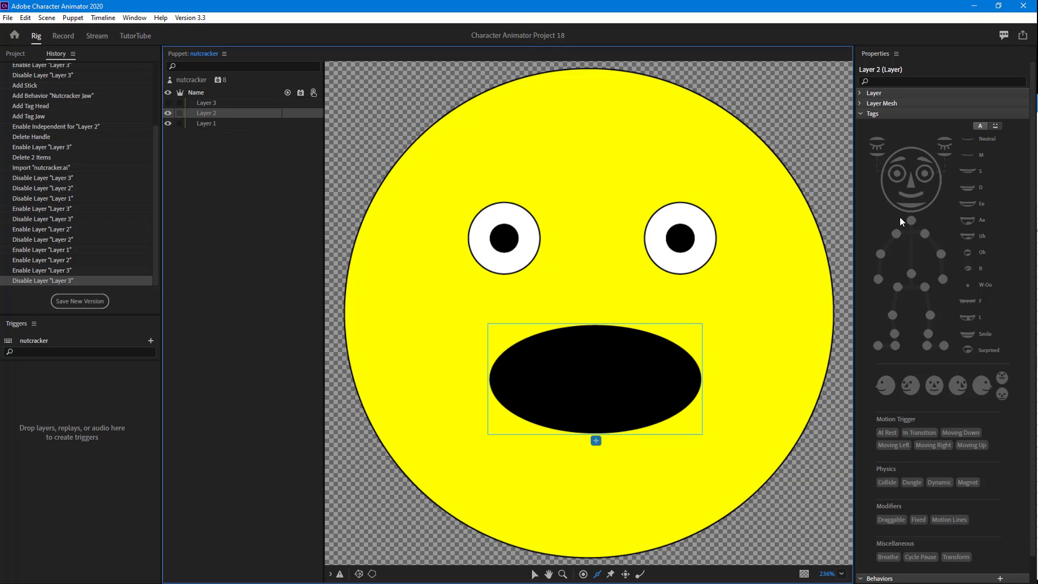
pyautogui.click(911, 206)
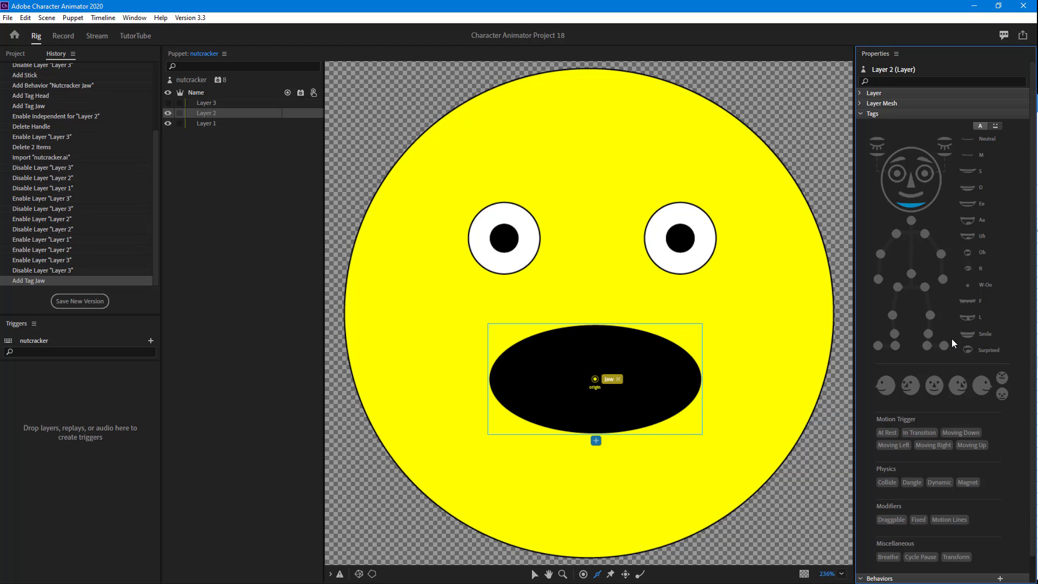
pyautogui.scroll(-1, 946, 352)
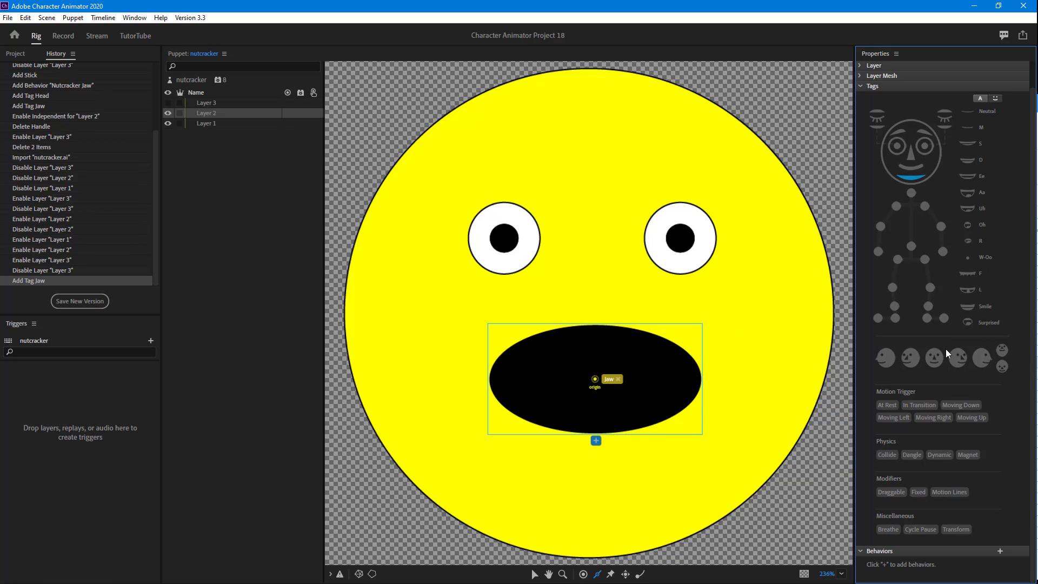
# Add the Nutcracker Jaw behaviour to Layer 2 and return to the Record workspace
pyautogui.click(1000, 551)
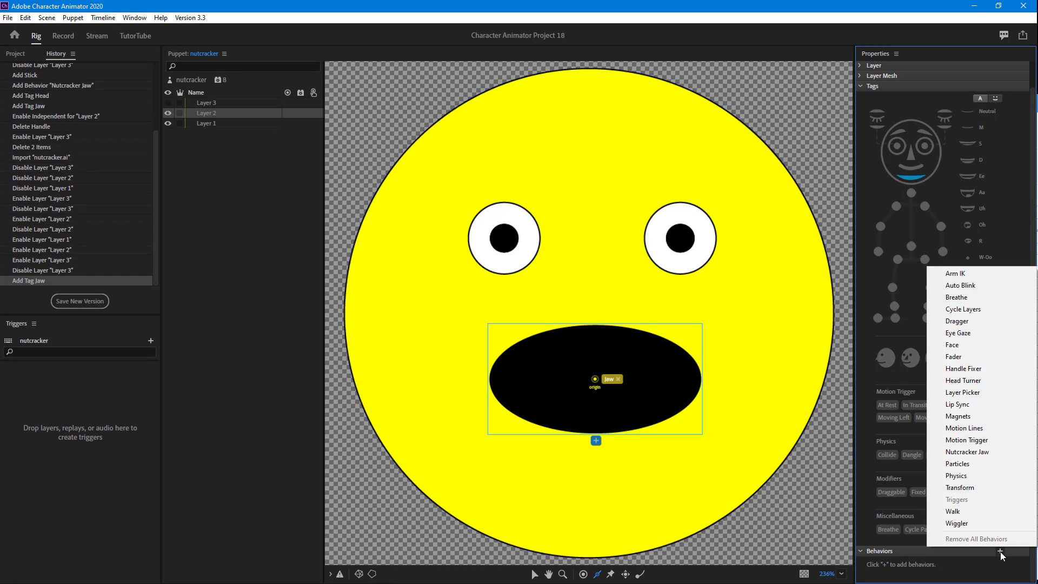
pyautogui.click(981, 456)
pyautogui.scroll(-2, 980, 462)
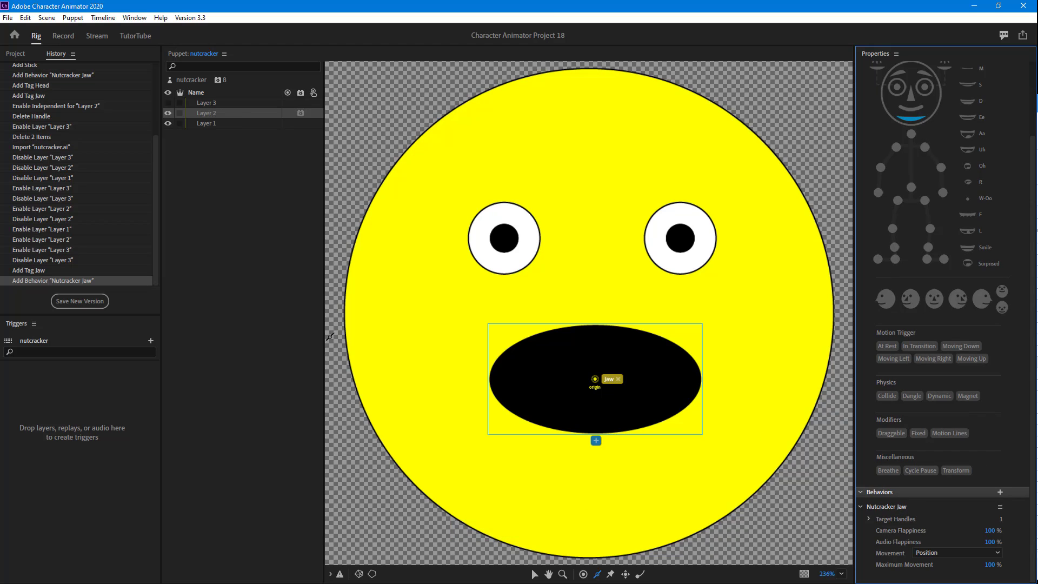
pyautogui.click(69, 40)
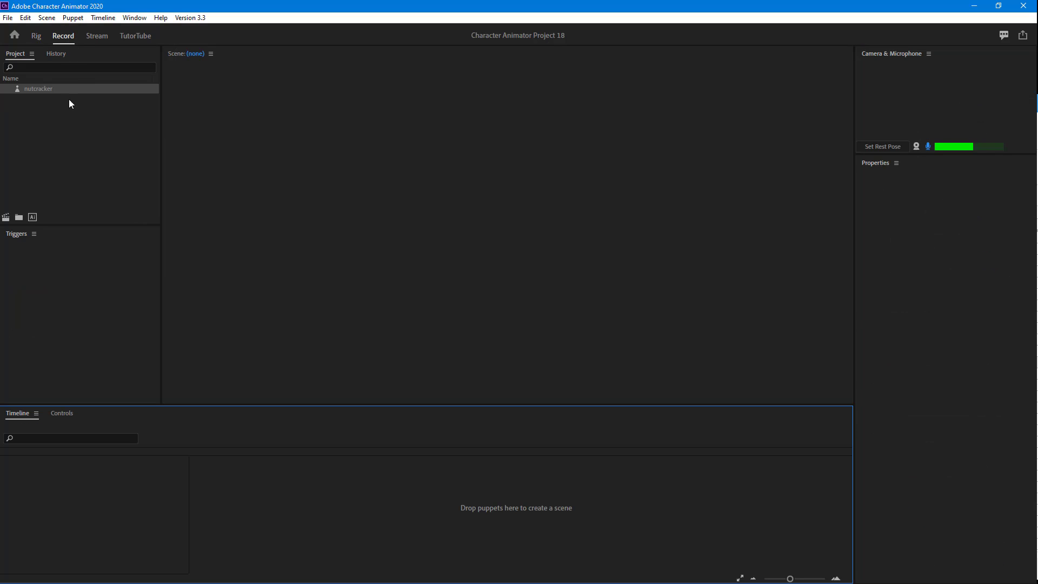
pyautogui.click(43, 20)
# Add the nutcracker puppet to a new scene, Scene - nutcracker, and reopen it in Rig
pyautogui.click(76, 62)
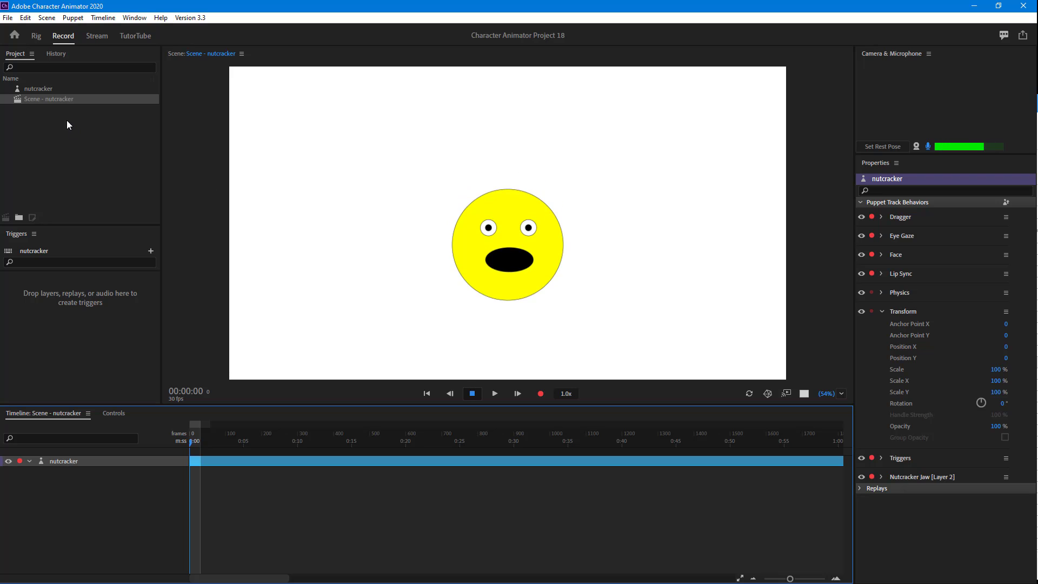
pyautogui.doubleClick(47, 91)
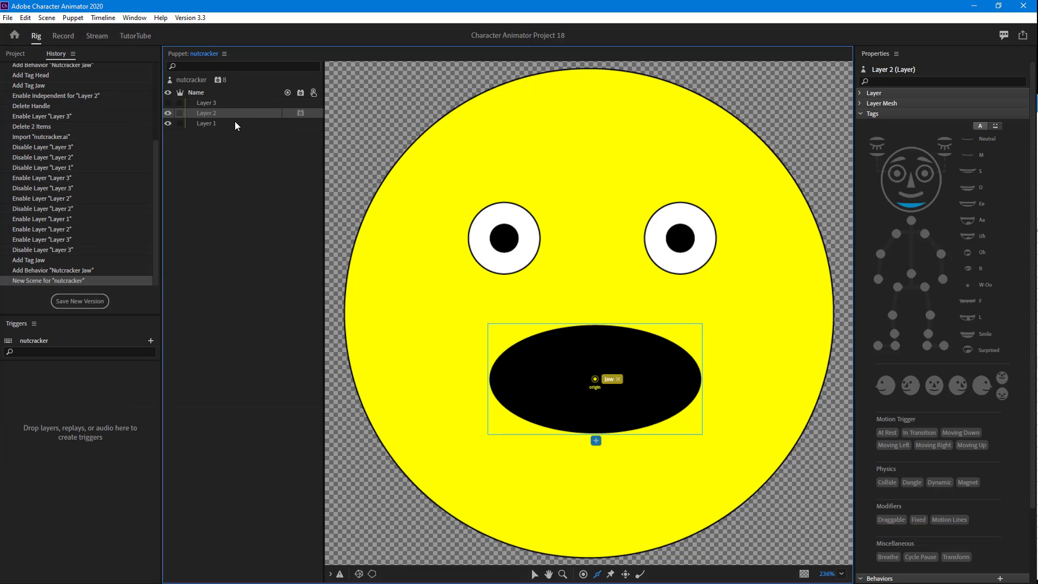
# Make Layer 2 independent, re-enable Layer 3 over the mouth, and view the scene
pyautogui.click(179, 113)
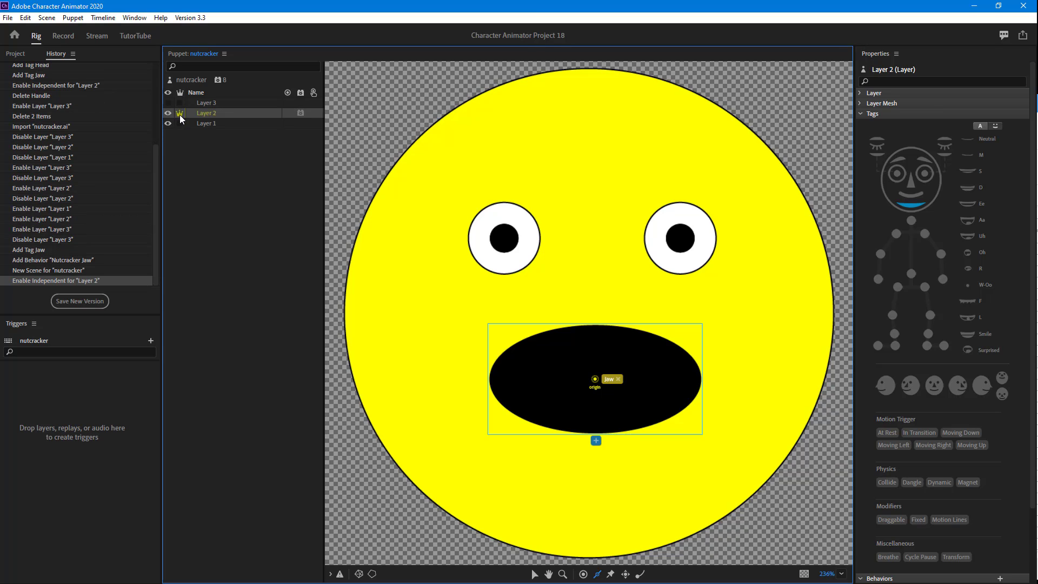
pyautogui.click(64, 36)
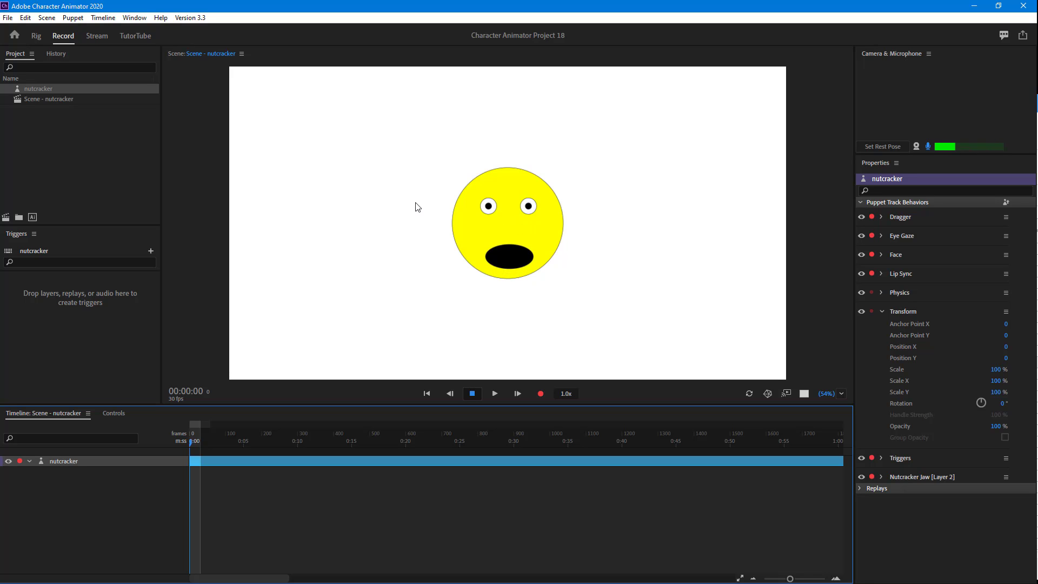
pyautogui.click(32, 88)
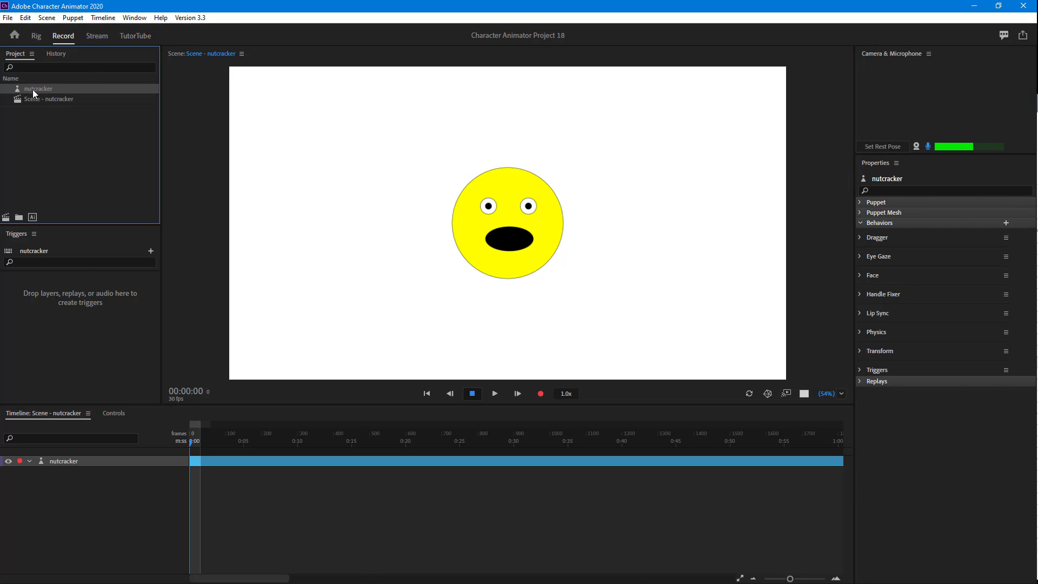
pyautogui.doubleClick(32, 90)
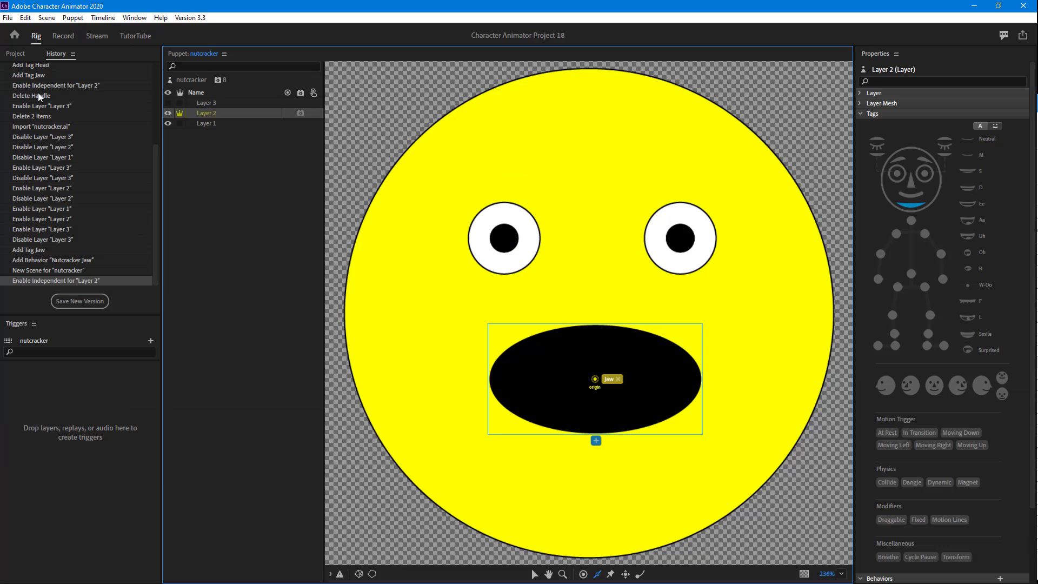
pyautogui.click(167, 103)
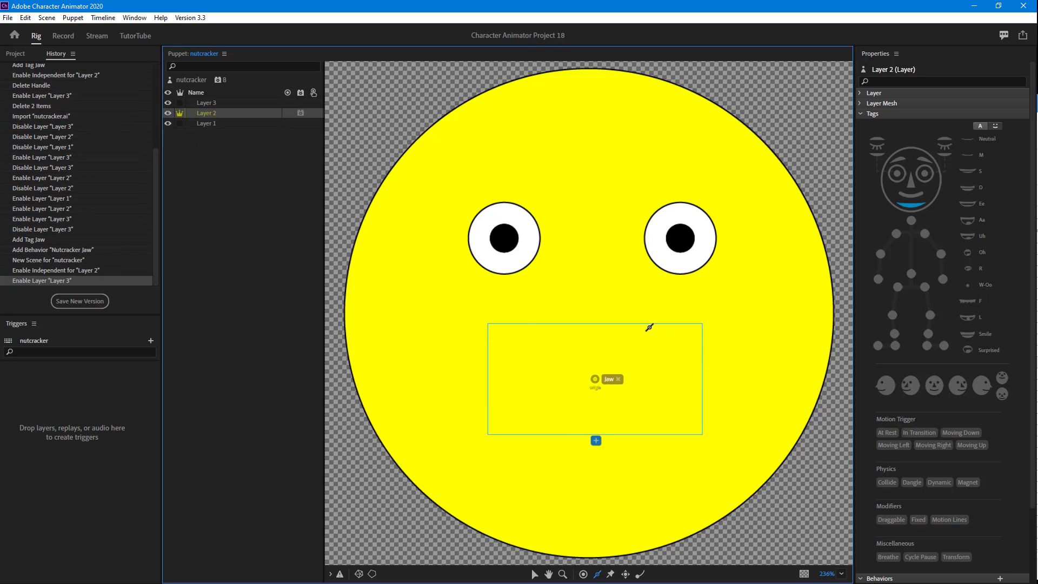
pyautogui.click(63, 36)
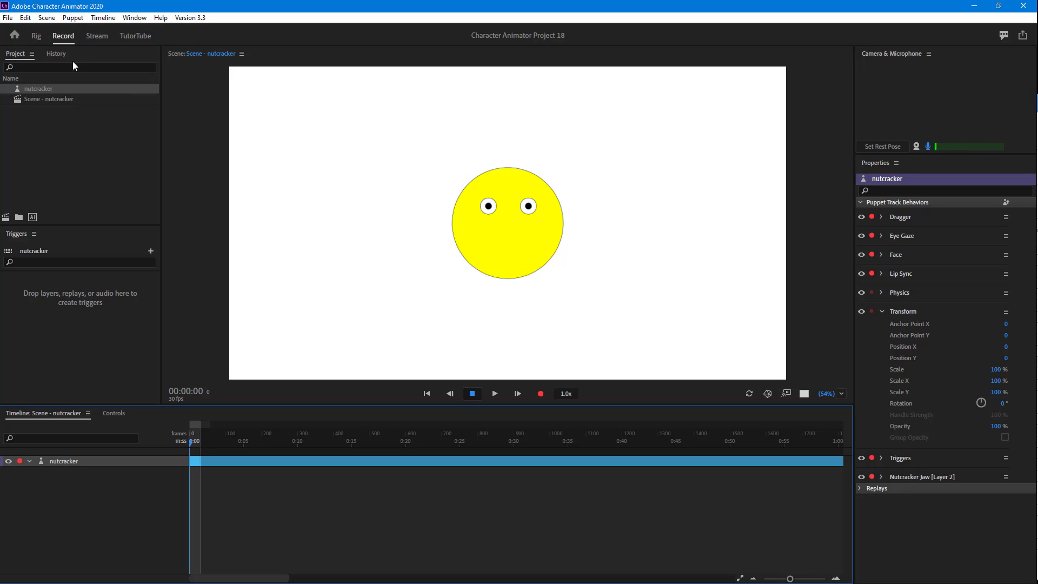
# Shift Layer 3 slightly down and nudge the mouth layer left to form a smile, then test in Record
pyautogui.click(24, 91)
pyautogui.doubleClick(25, 91)
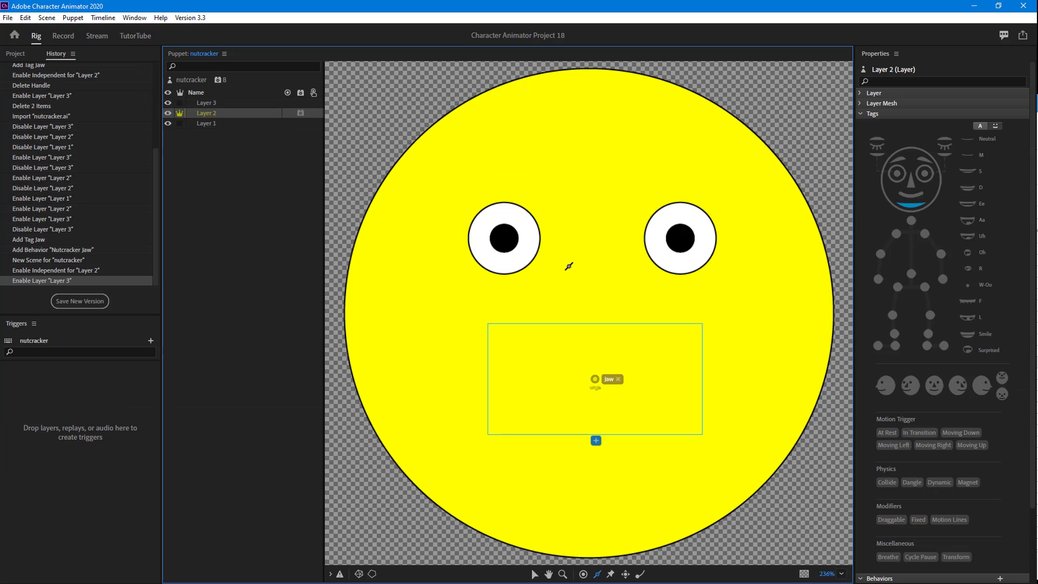
pyautogui.click(211, 104)
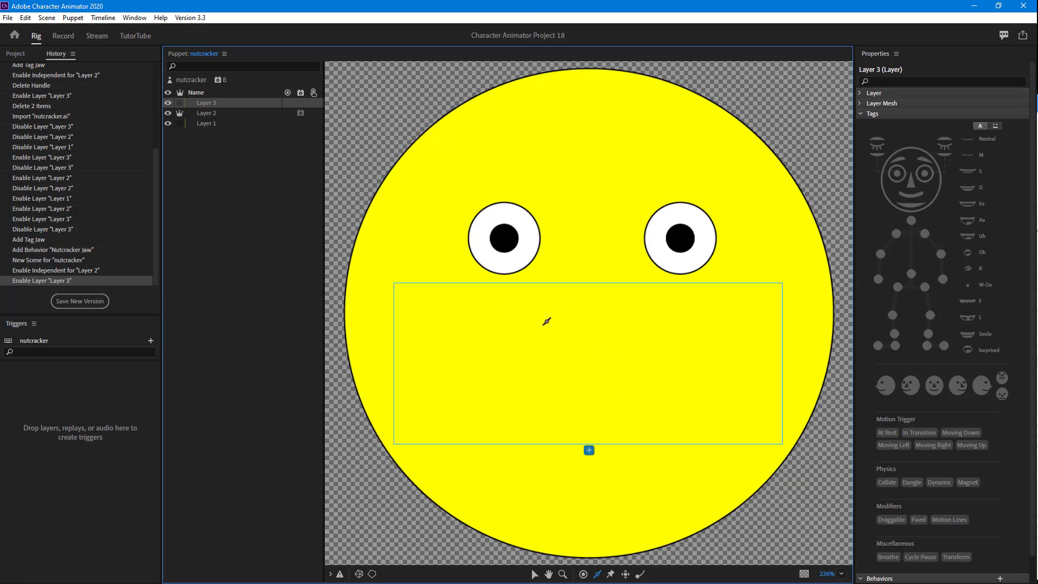
pyautogui.click(533, 576)
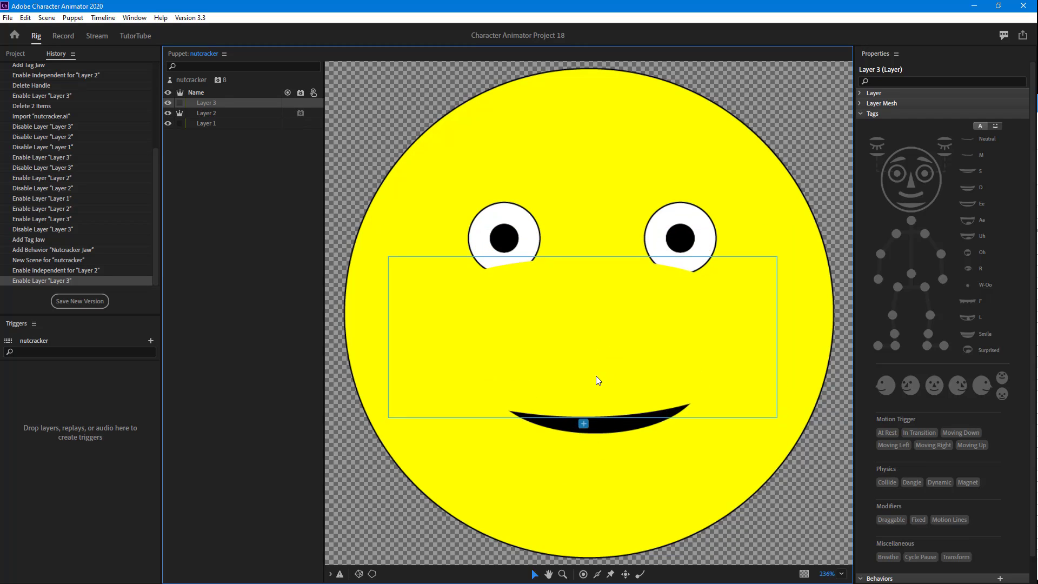
pyautogui.moveTo(598, 381); pyautogui.dragTo(598, 383)
pyautogui.click(602, 433)
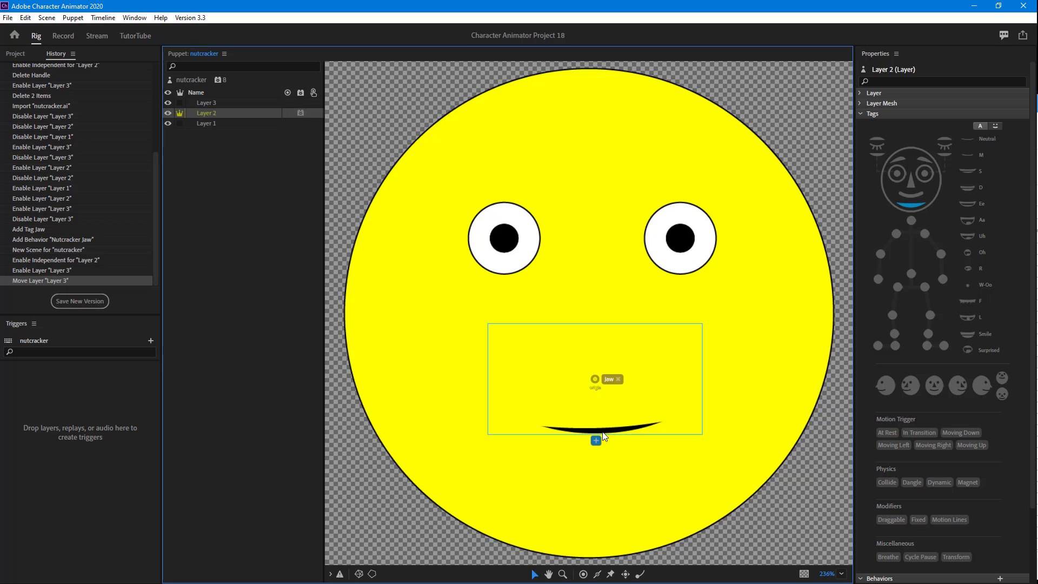
pyautogui.moveTo(602, 432); pyautogui.dragTo(598, 436)
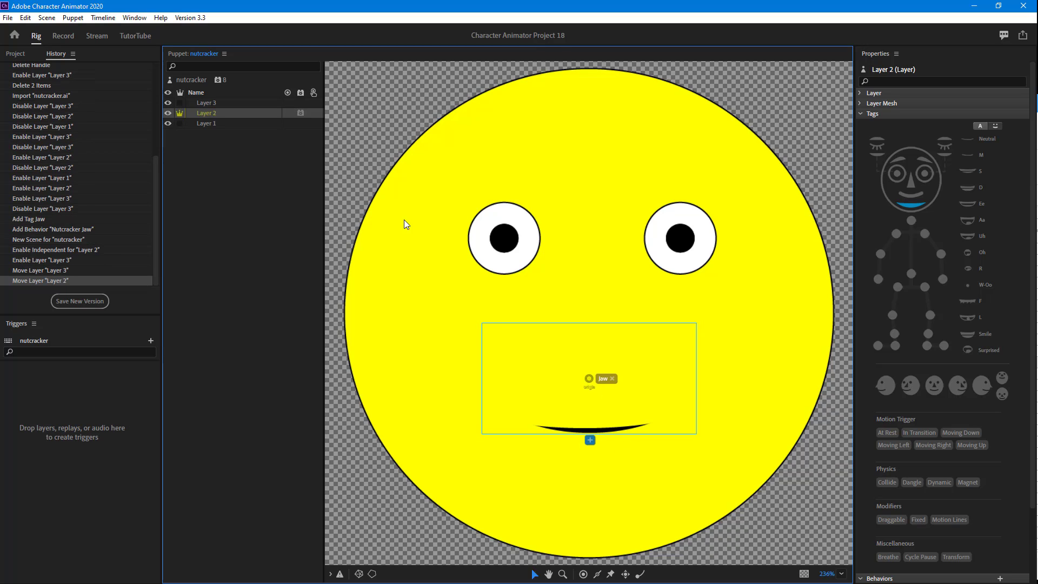
pyautogui.click(63, 35)
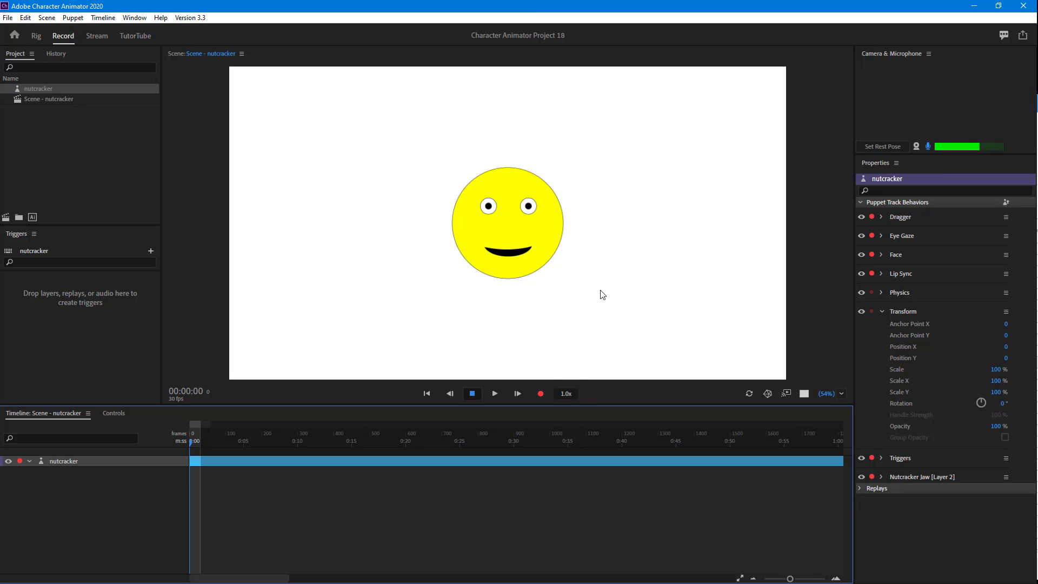
# Set Nutcracker Jaw Audio Flappiness to 39% and trial Maximum Movement values, ending at 331%
pyautogui.click(880, 479)
pyautogui.click(880, 478)
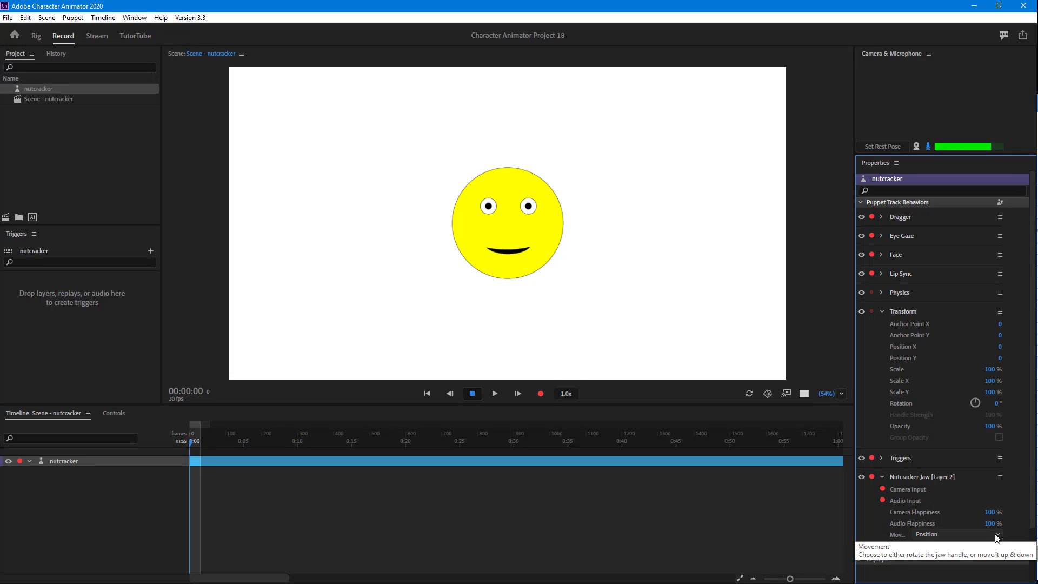
pyautogui.moveTo(991, 523); pyautogui.dragTo(964, 533)
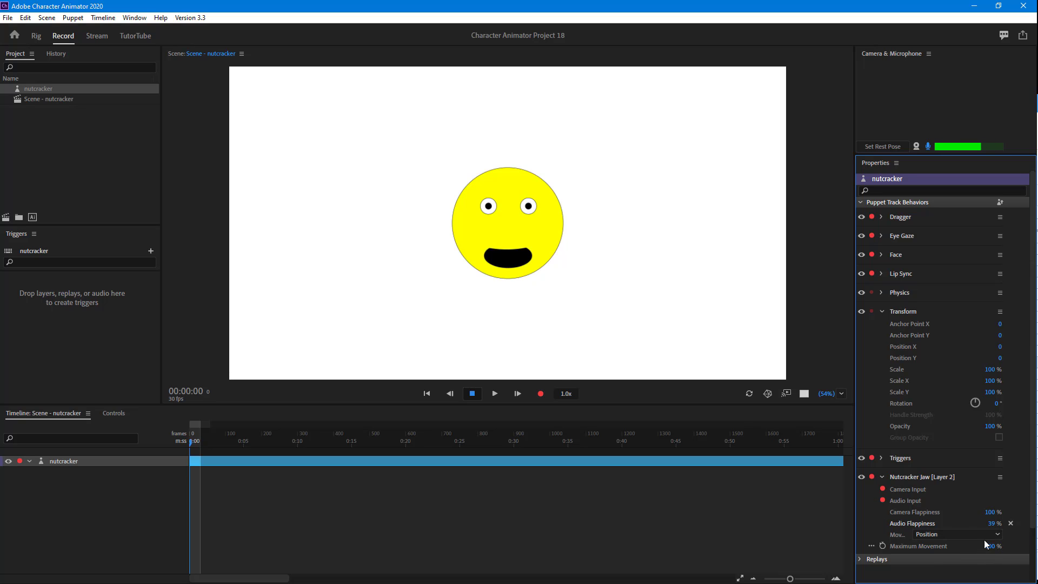
pyautogui.moveTo(989, 549); pyautogui.dragTo(969, 551)
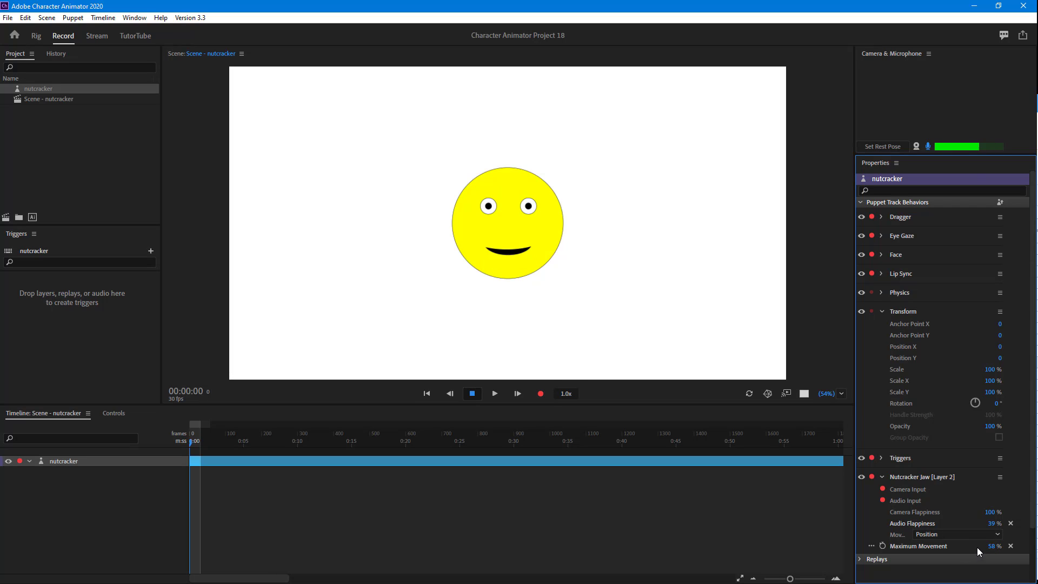
pyautogui.moveTo(993, 546); pyautogui.dragTo(960, 552)
pyautogui.moveTo(994, 545); pyautogui.dragTo(1027, 545)
# Try clockwise and counterclockwise jaw movement, then set Movement back to Position
pyautogui.click(976, 530)
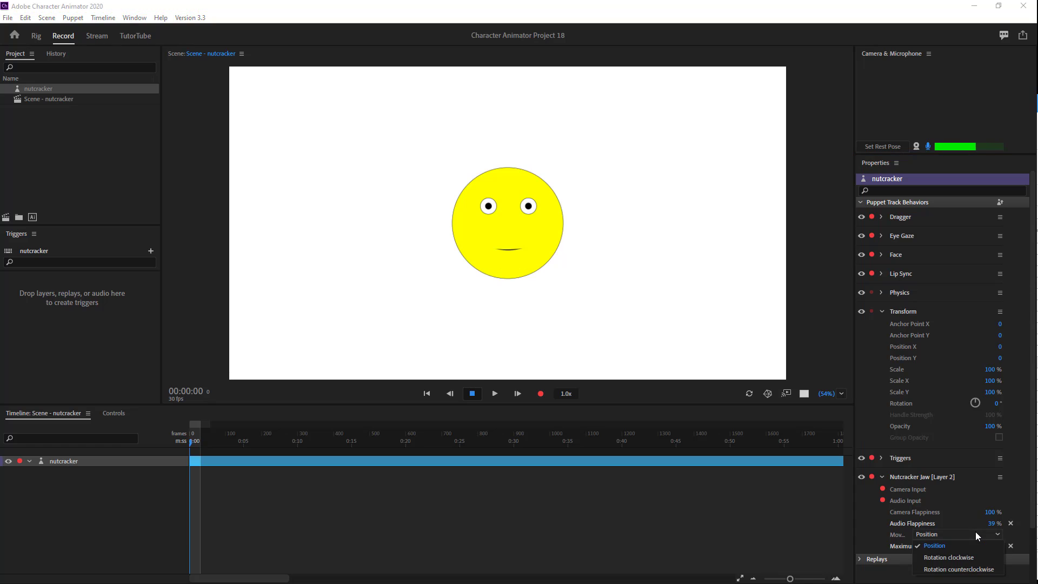
pyautogui.click(965, 556)
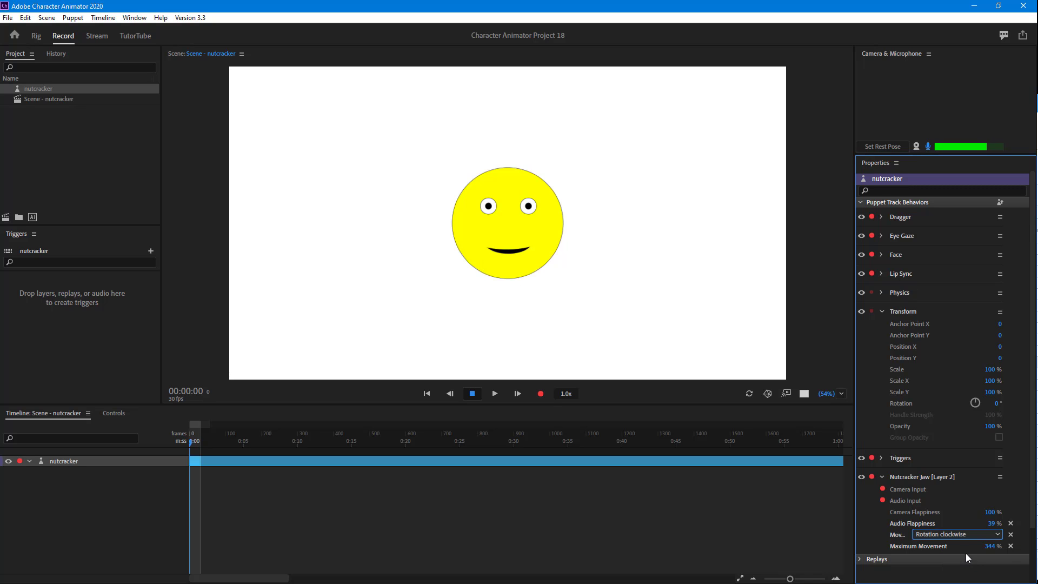
pyautogui.click(969, 535)
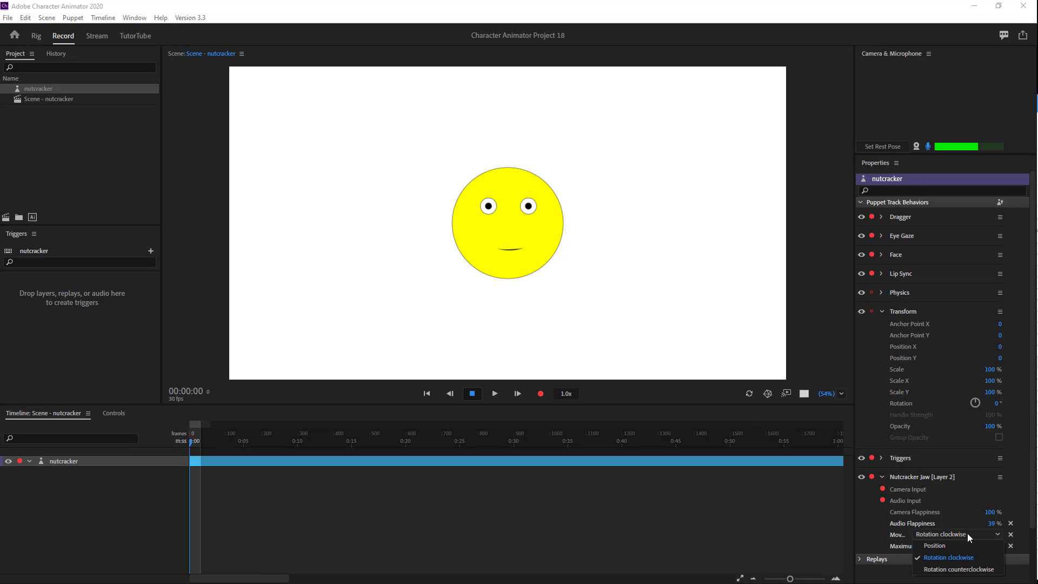
pyautogui.click(962, 573)
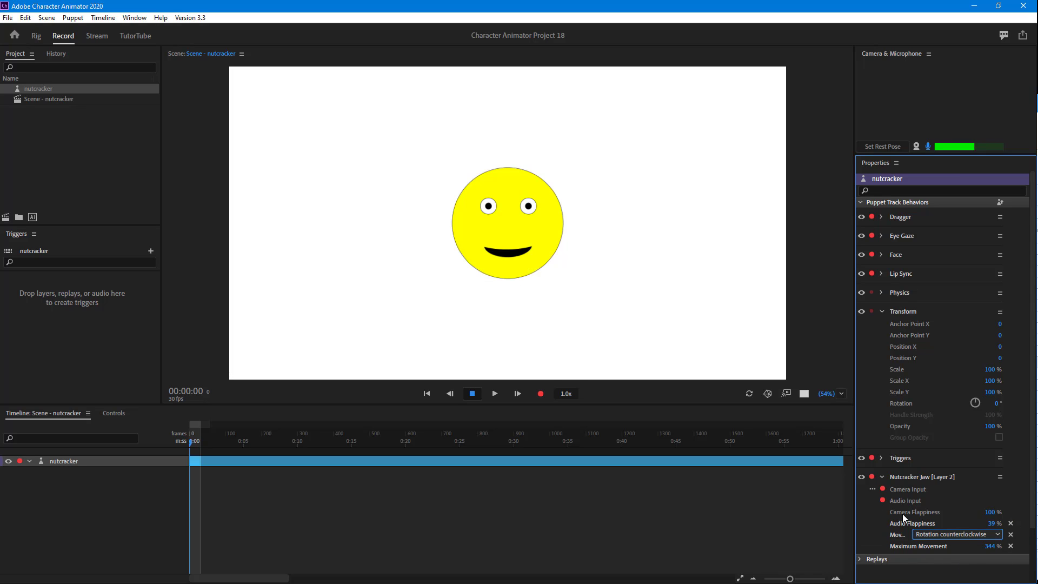
pyautogui.click(978, 532)
pyautogui.click(949, 546)
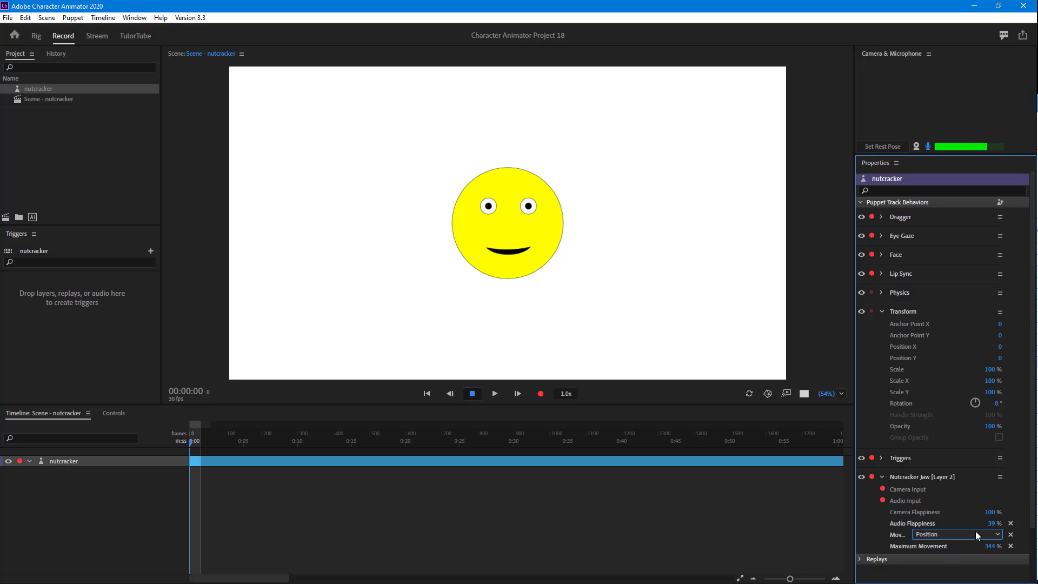
# Set Maximum Movement to 10% and Audio Flappiness to 30%
pyautogui.moveTo(991, 523); pyautogui.dragTo(982, 524)
pyautogui.moveTo(944, 549); pyautogui.dragTo(991, 553)
pyautogui.write('10')
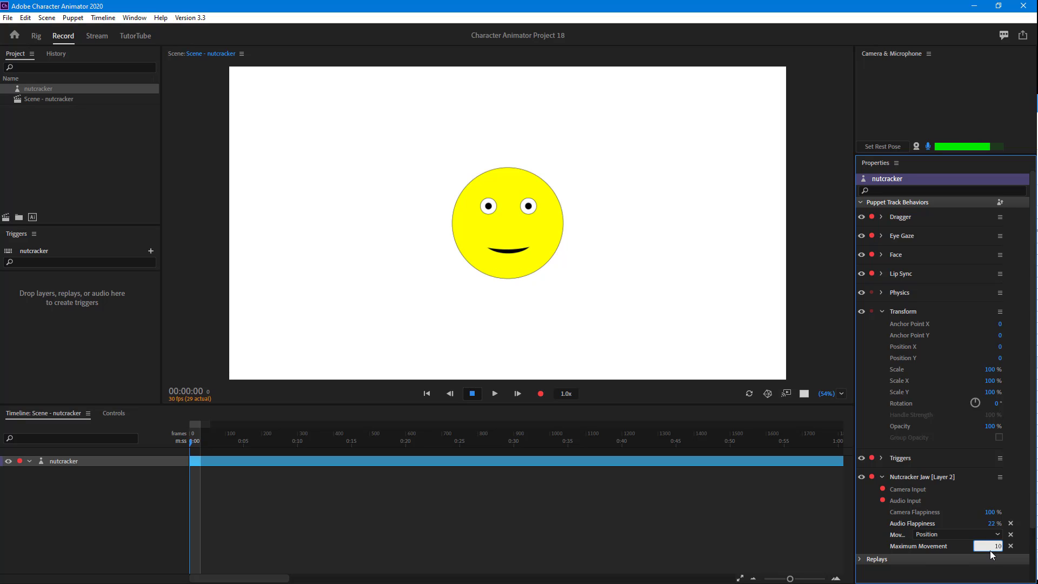
pyautogui.press('Return')
pyautogui.moveTo(991, 523); pyautogui.dragTo(1035, 528)
pyautogui.click(994, 525)
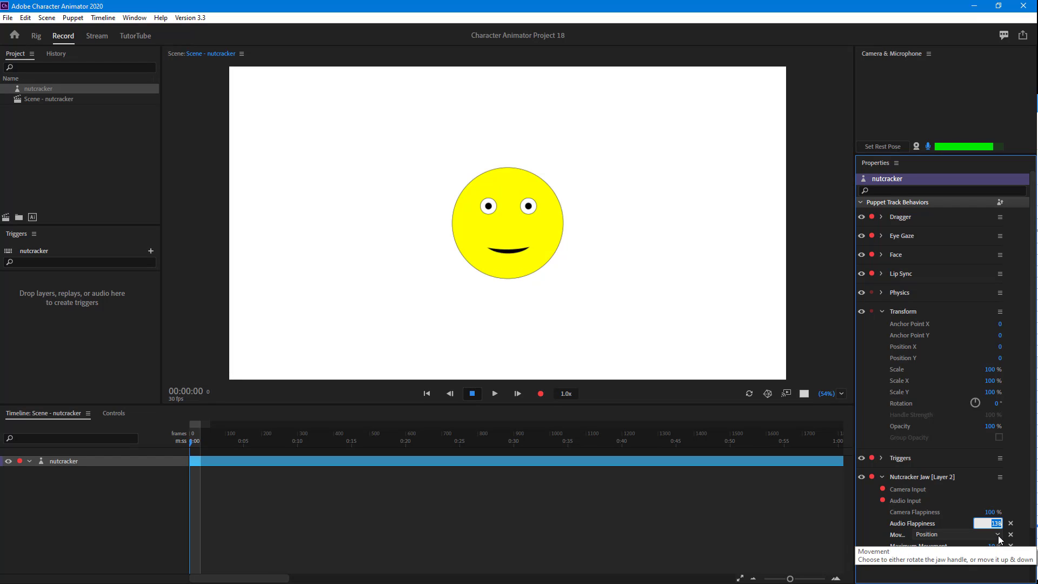
pyautogui.write('30')
pyautogui.press('Return')
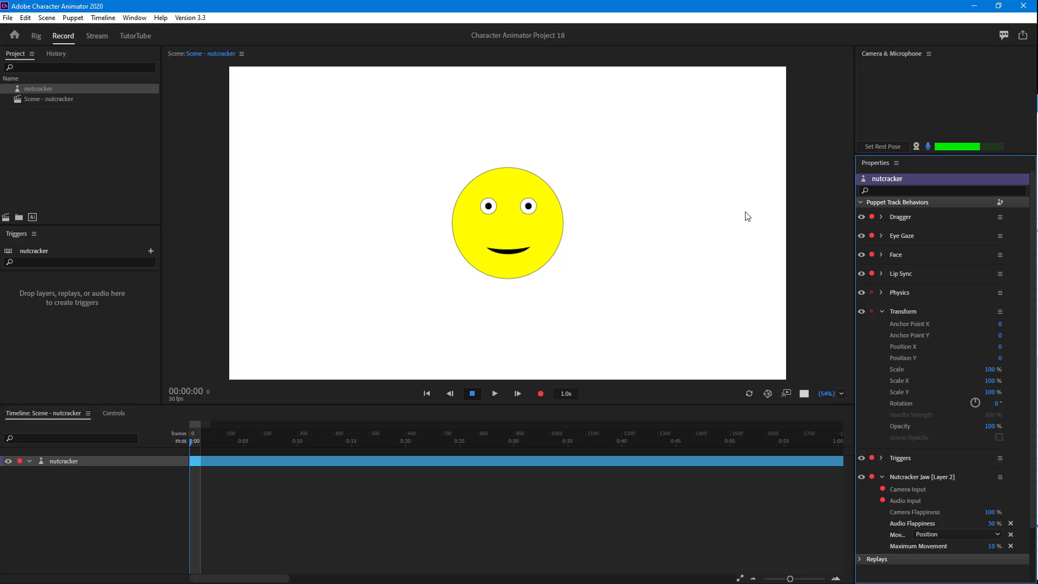